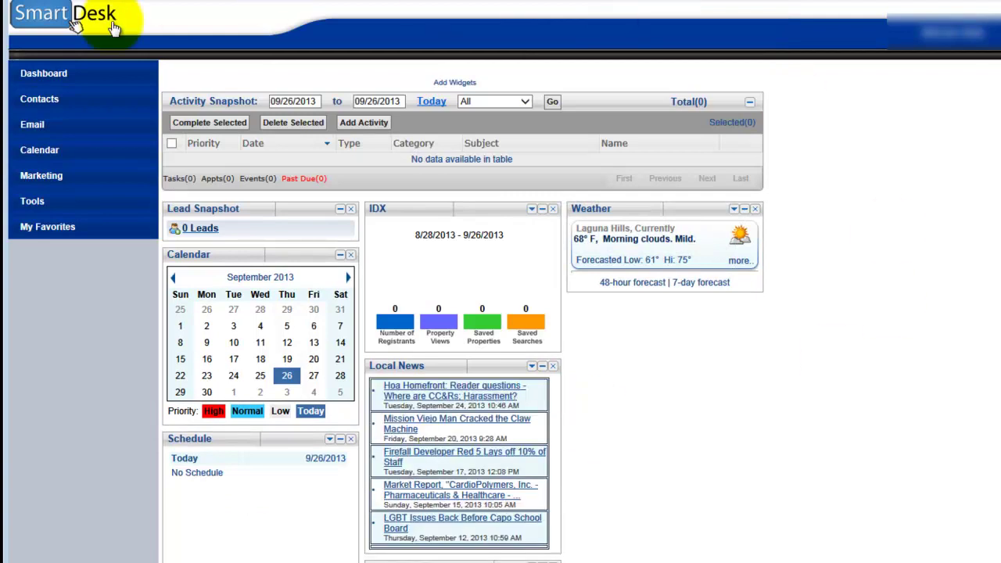
# Step: Open the Smart IDX links settings and start a new custom standard search link
pyautogui.click(43, 178)
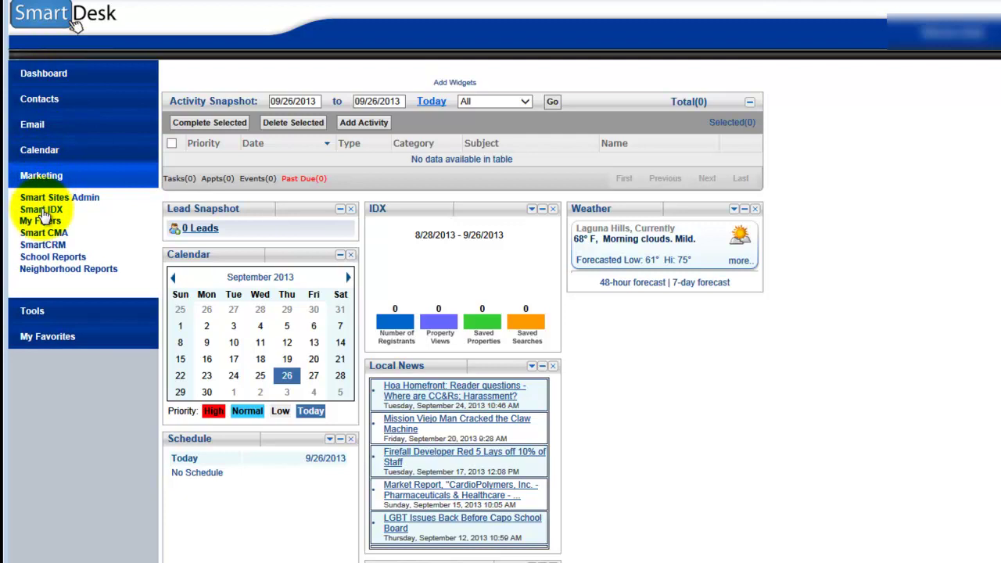
pyautogui.click(43, 210)
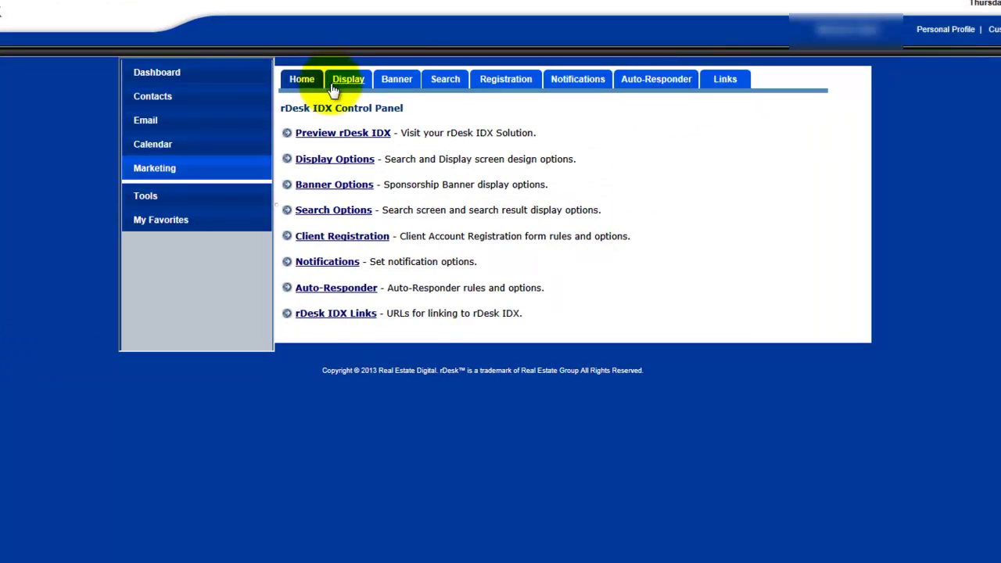
pyautogui.click(500, 83)
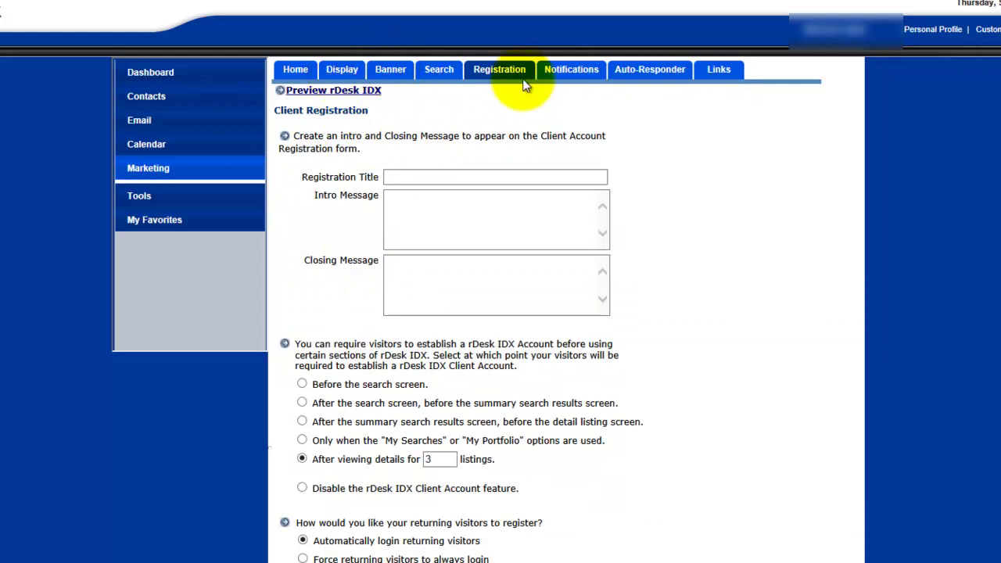
pyautogui.click(716, 76)
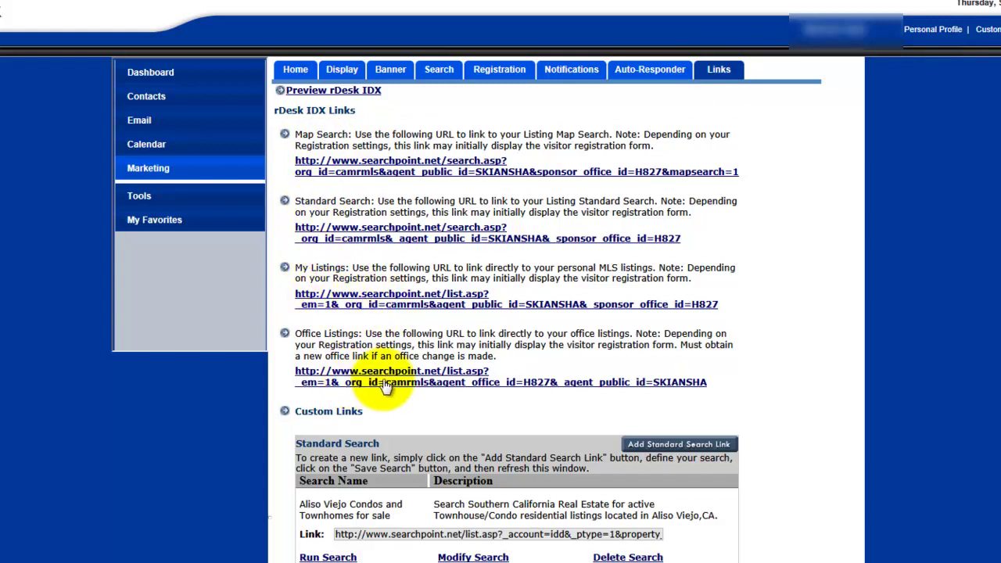
pyautogui.scroll(-5, 763, 170)
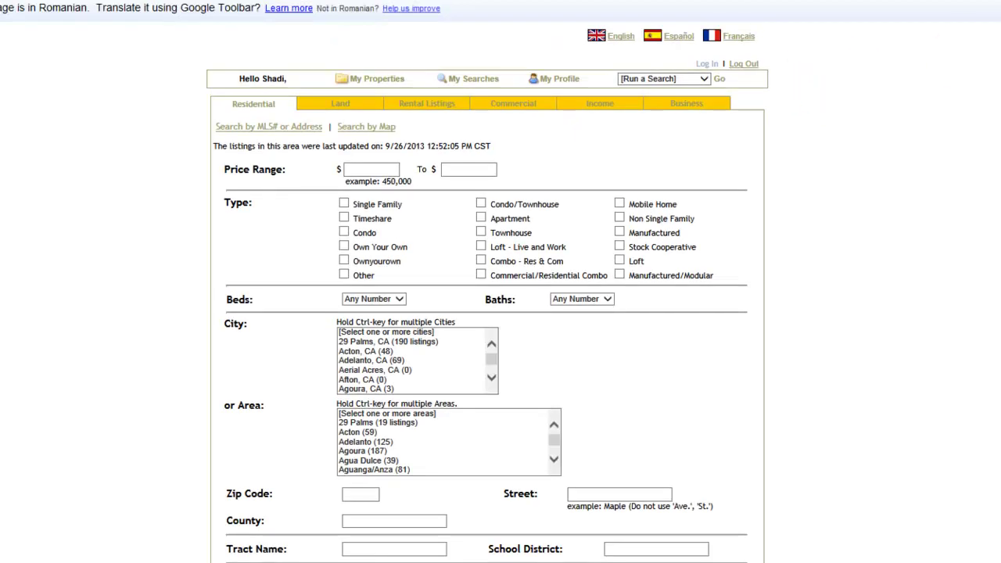
pyautogui.scroll(-1, 514, 18)
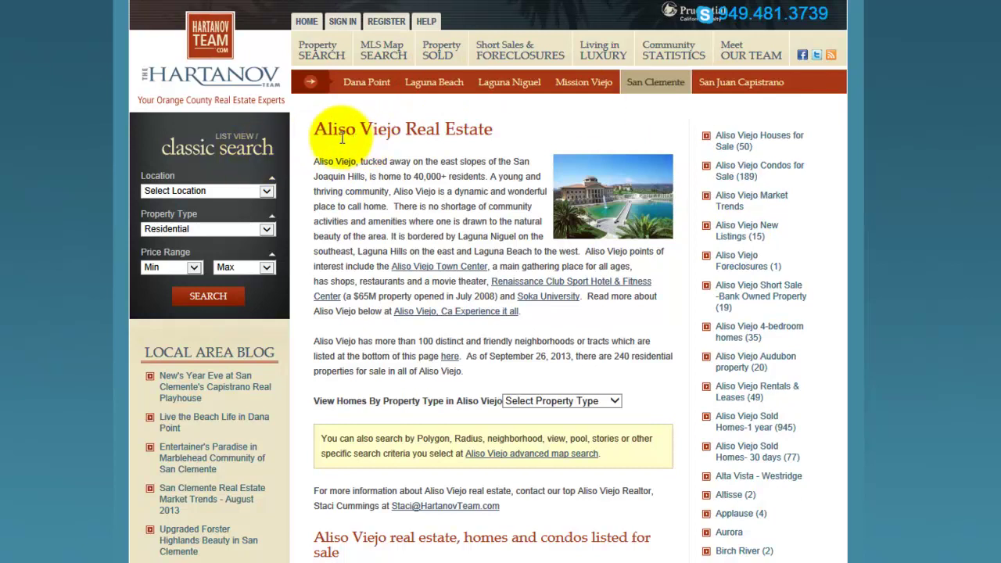
# Step: Examine the Aliso Viejo Real Estate page on the Hartanov Team site as an example of custom search links
pyautogui.scroll(-3, 453, 160)
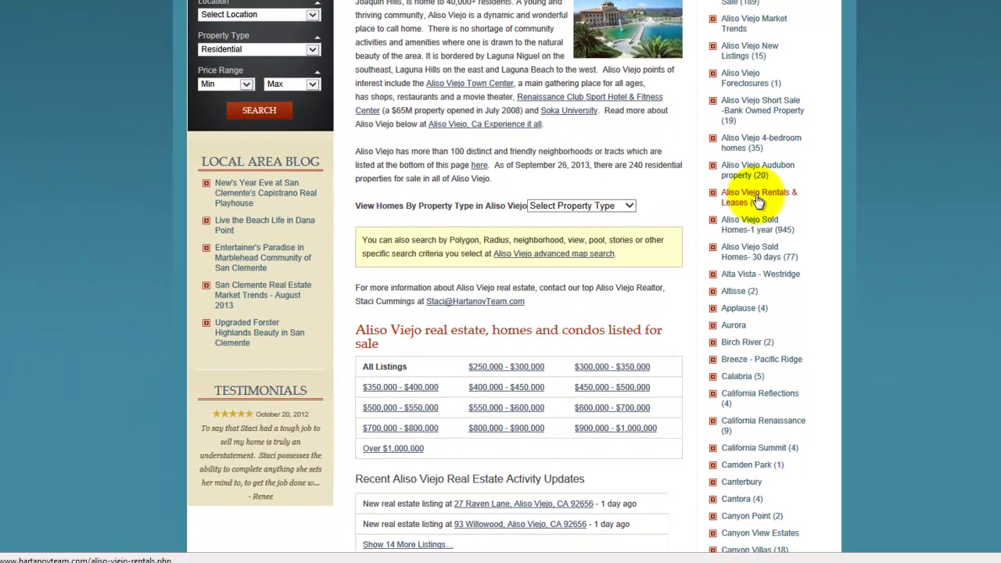
pyautogui.scroll(3, 756, 207)
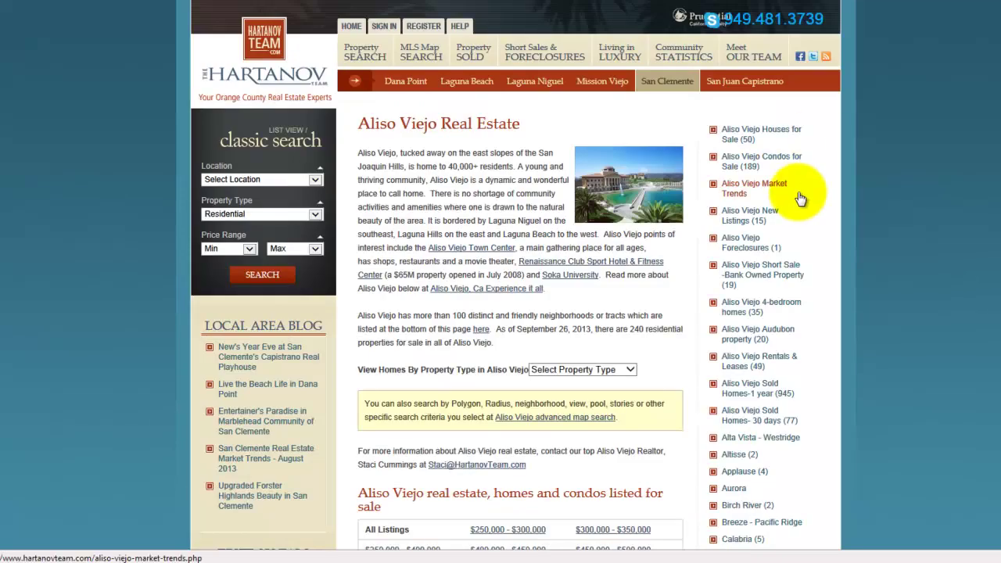
pyautogui.scroll(-1, 801, 198)
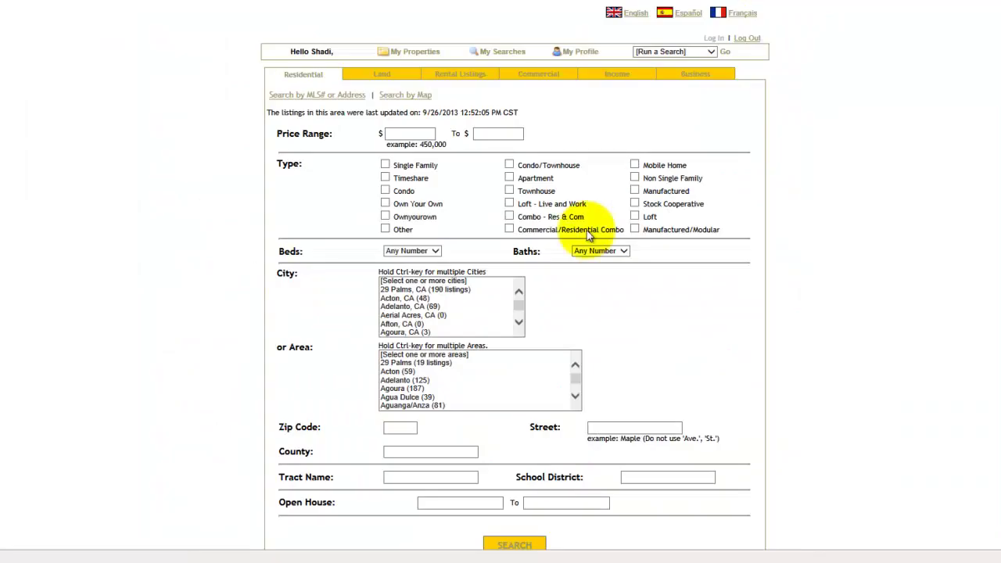
# Step: Return to the residential search form and expand its Advanced Search options
pyautogui.scroll(-5, 643, 305)
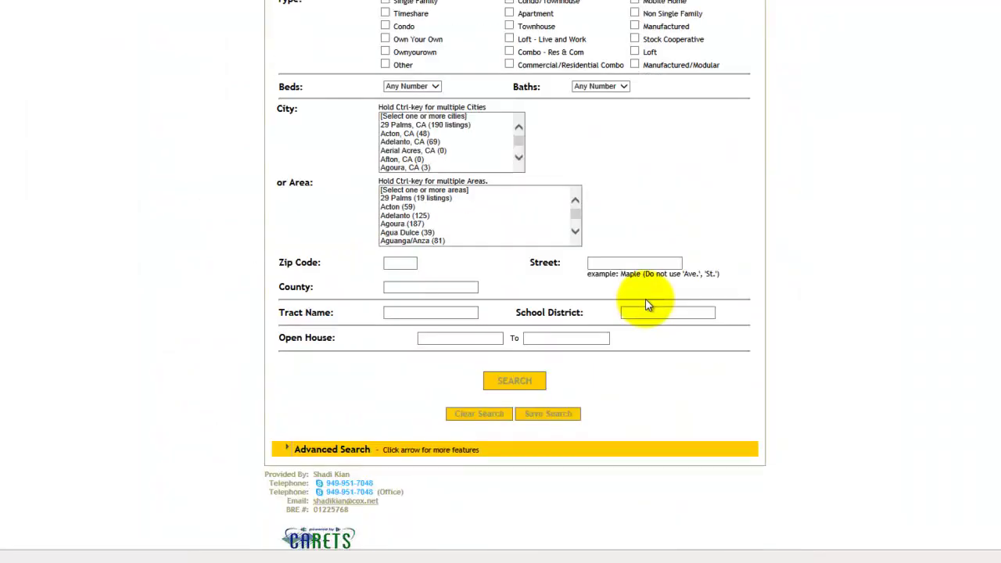
pyautogui.click(327, 371)
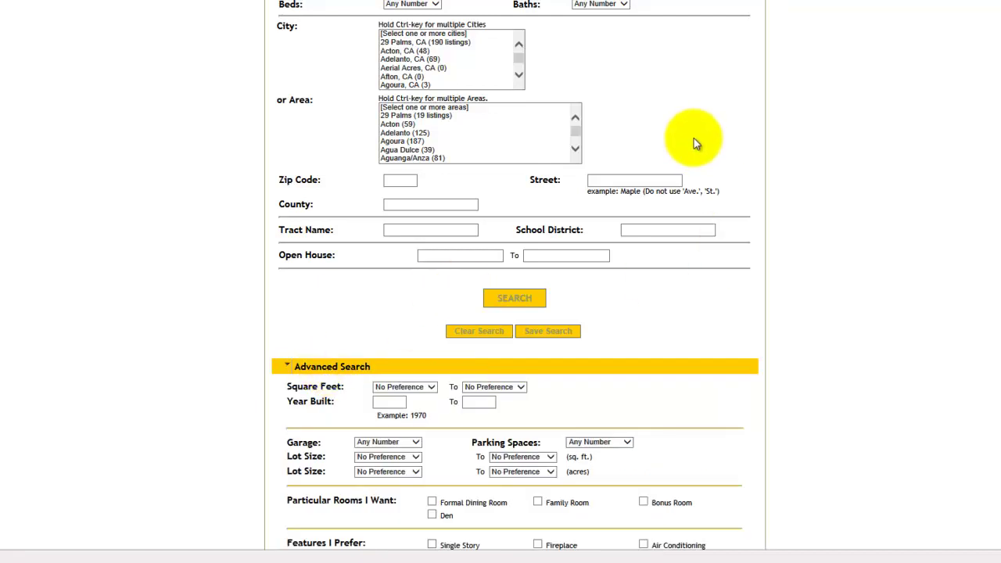
pyautogui.scroll(1, 694, 141)
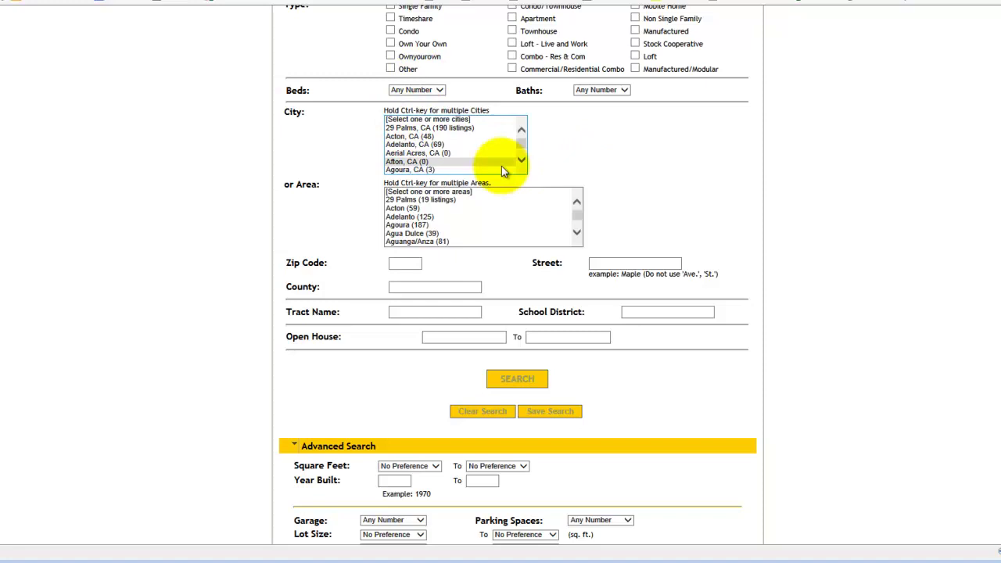
# Step: Choose Aliso Viejo, CA as the city for the residential search
pyautogui.click(426, 161)
pyautogui.press('Down')
pyautogui.press('Down')
pyautogui.press('Down')
pyautogui.press('Down')
pyautogui.press('Down')
pyautogui.press('Down')
pyautogui.press('Down')
pyautogui.press('Down')
pyautogui.press('Down')
pyautogui.press('Down')
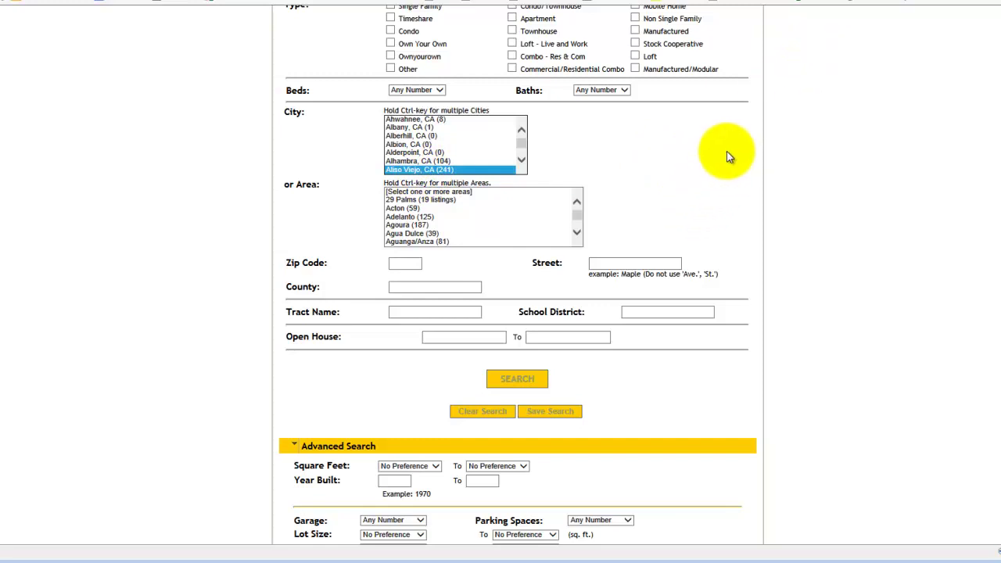
# Step: Set the number of beds in the residential search to 4 or more
pyautogui.scroll(-1, 726, 152)
pyautogui.scroll(2, 727, 153)
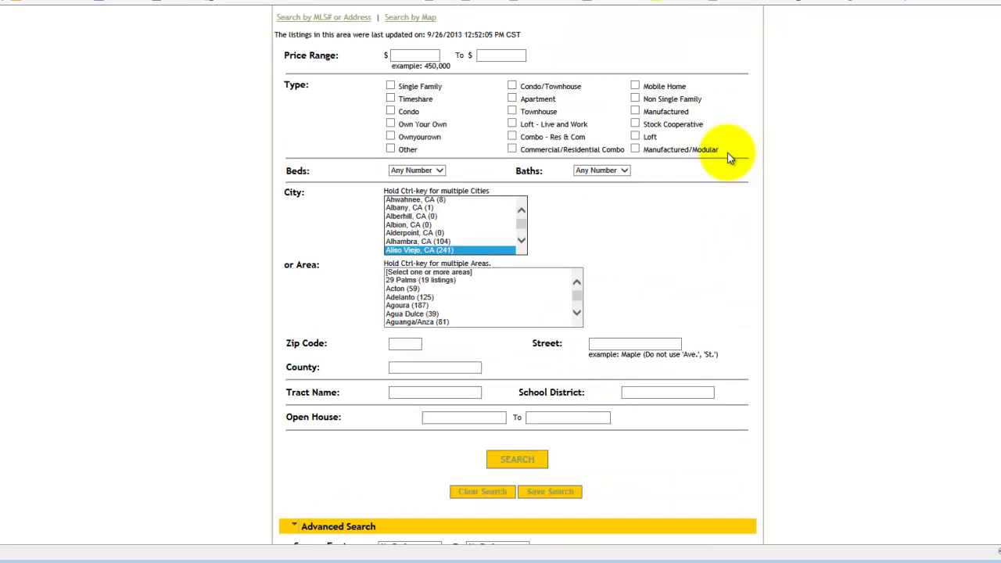
pyautogui.click(439, 171)
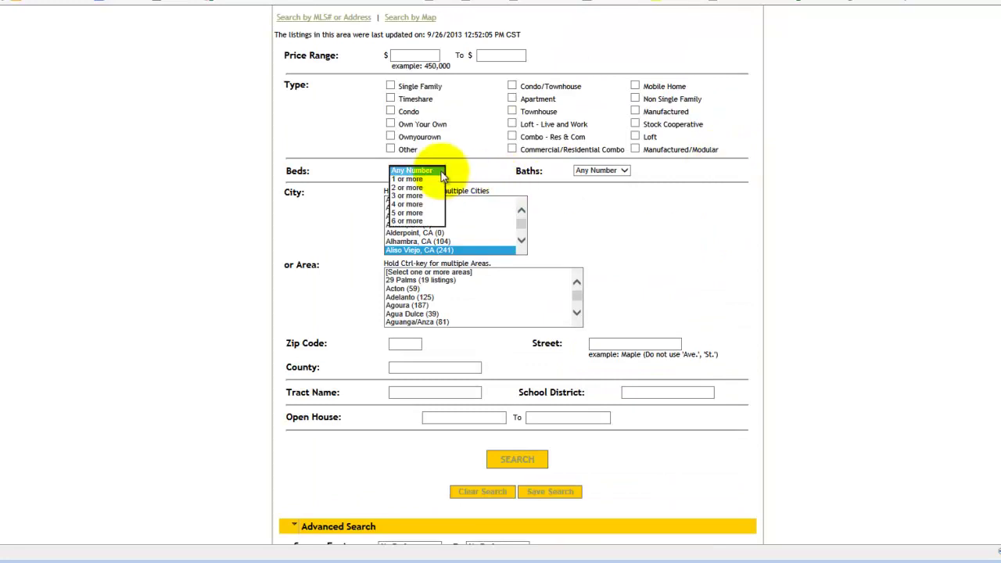
pyautogui.click(414, 204)
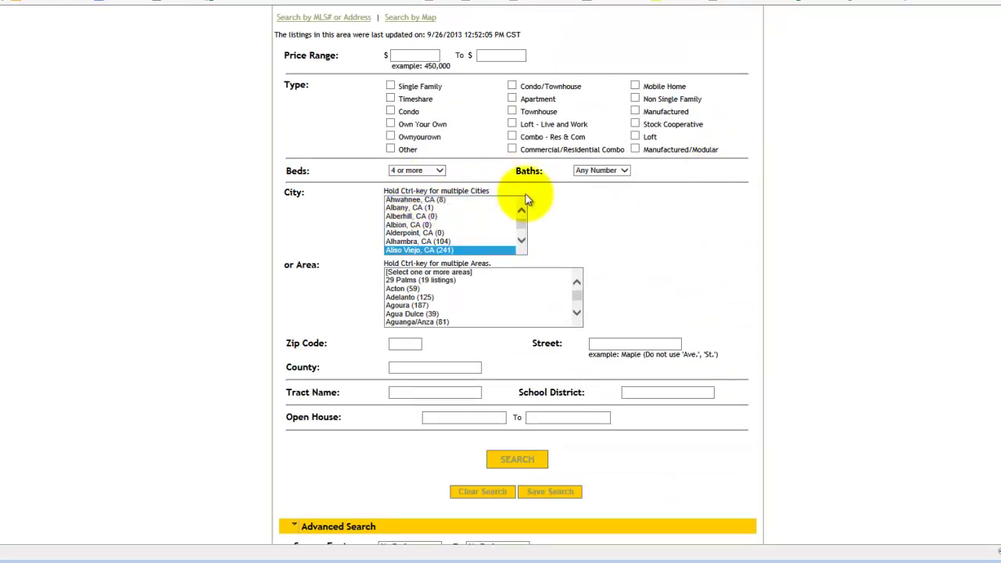
# Step: Save the search under the name "Aliso Viejo homes for sale with 4 Bedrooms" and close the save window
pyautogui.scroll(-1, 735, 225)
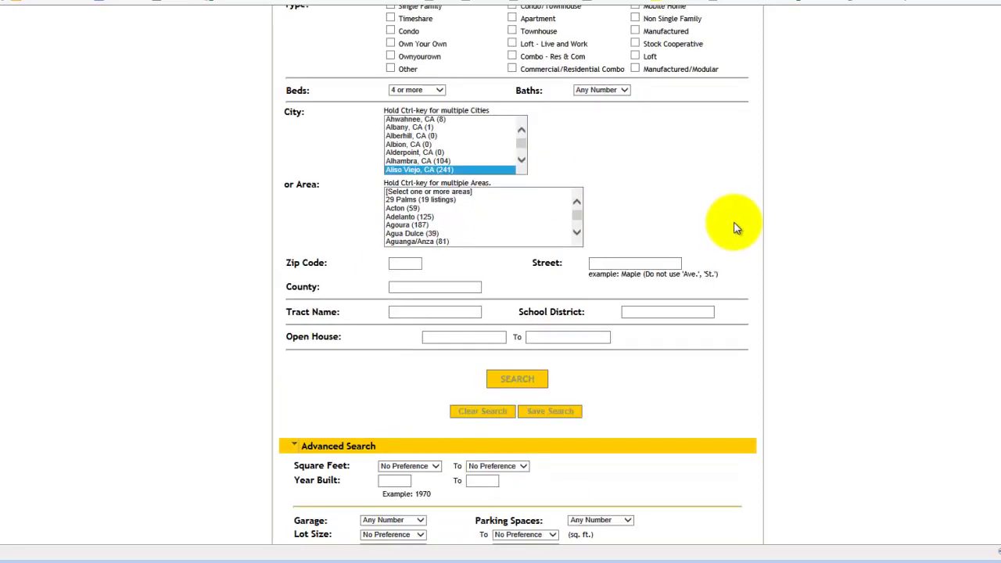
pyautogui.scroll(-3, 735, 225)
pyautogui.scroll(-2, 742, 297)
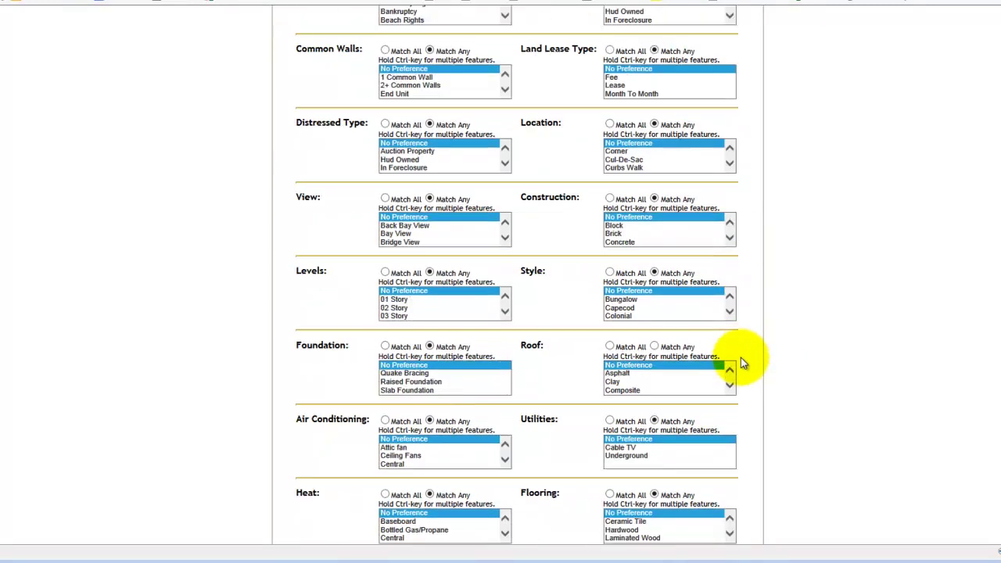
pyautogui.scroll(5, 740, 357)
pyautogui.scroll(1, 726, 269)
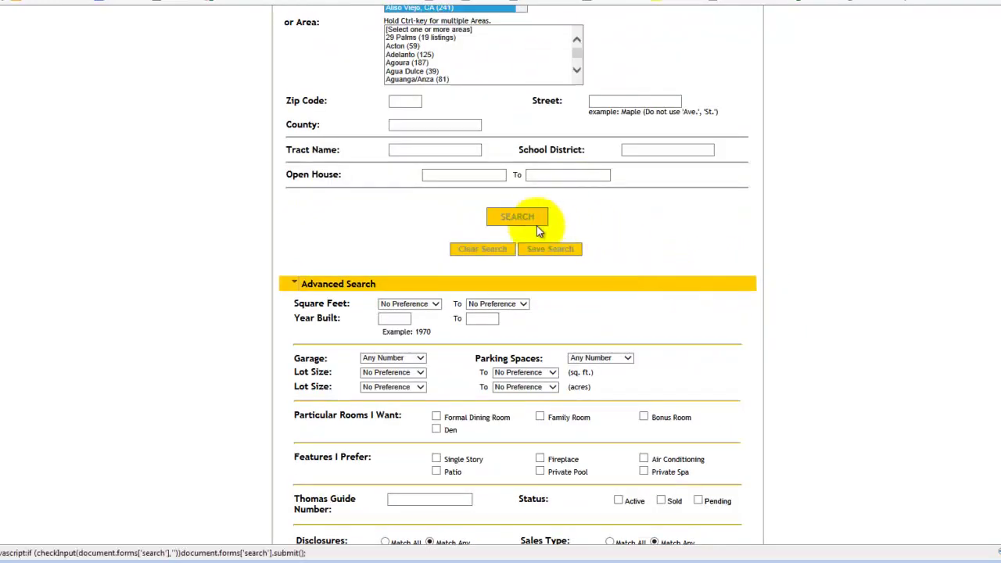
pyautogui.click(552, 249)
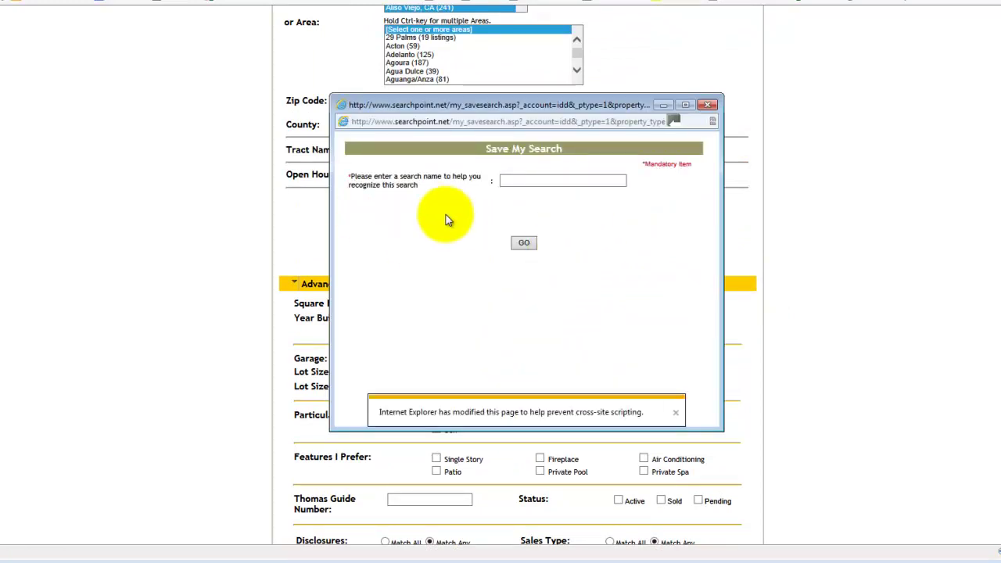
pyautogui.click(503, 181)
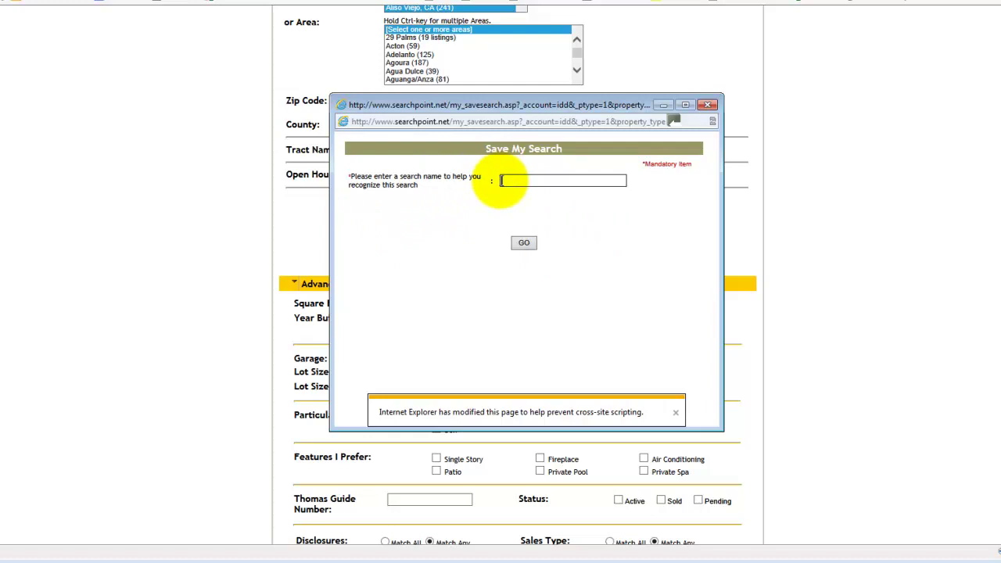
pyautogui.write('Aliso Vie')
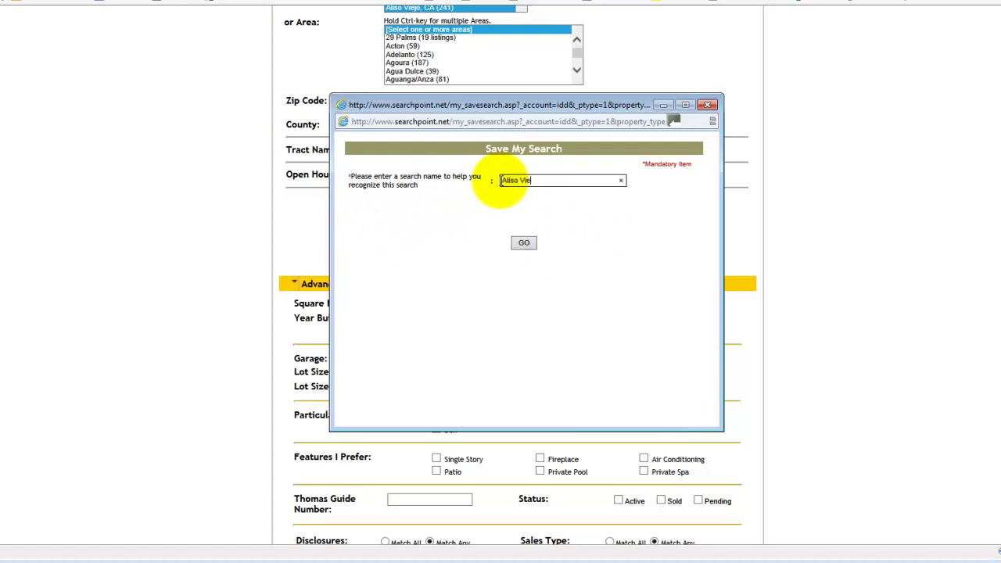
pyautogui.write('jo homes for sale with 4 Bedrooms')
pyautogui.moveTo(551, 182); pyautogui.dragTo(491, 186)
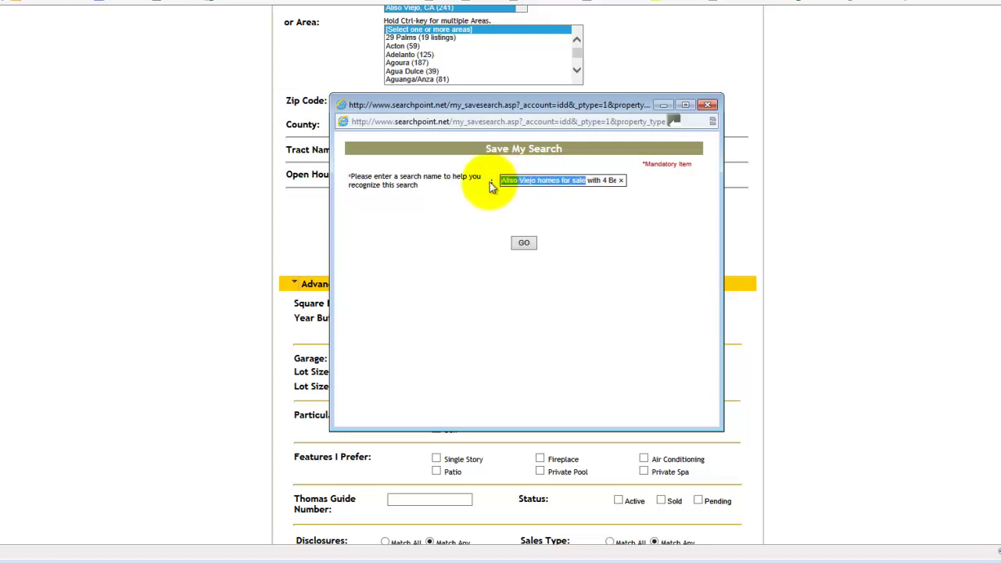
pyautogui.click(561, 184)
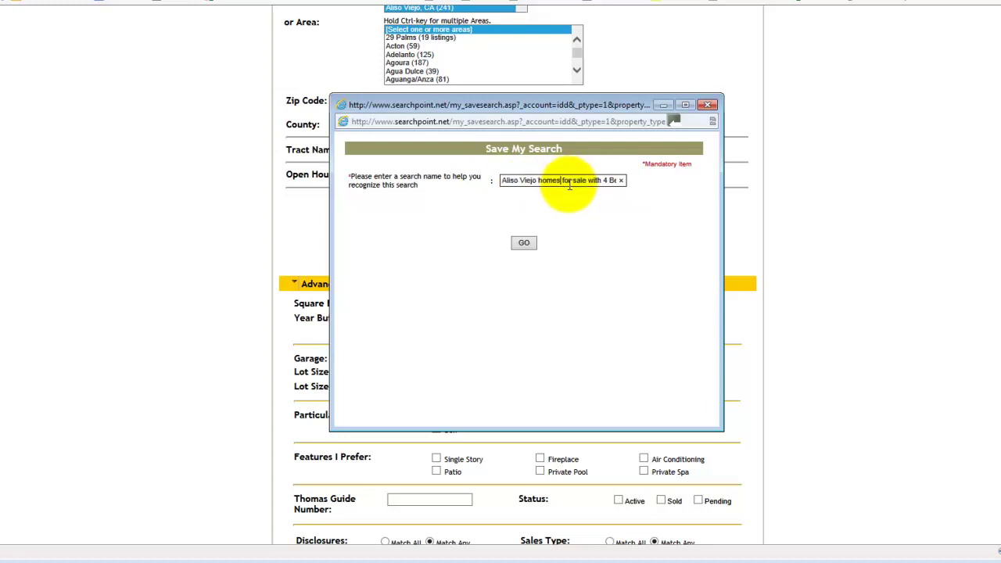
pyautogui.click(524, 242)
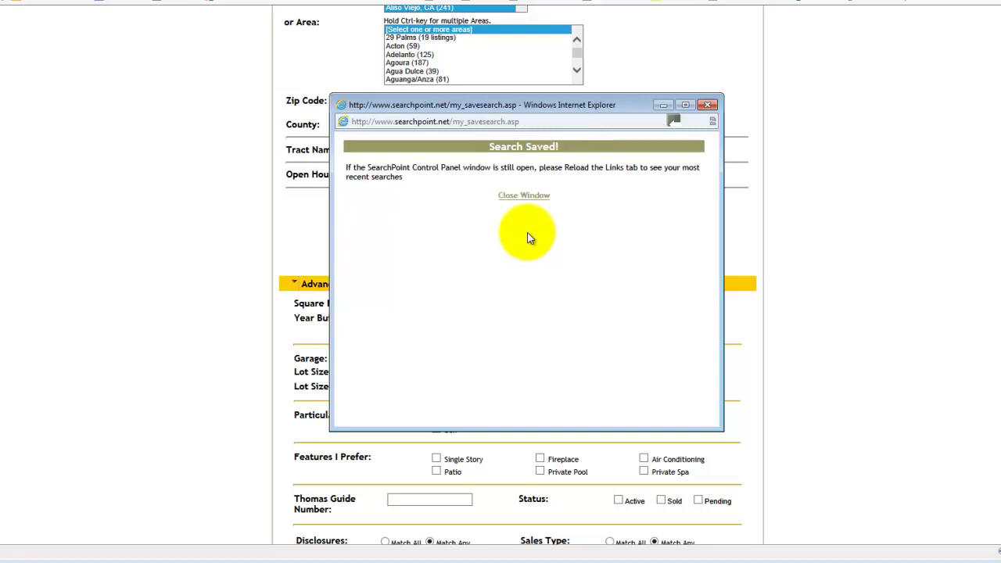
pyautogui.click(523, 196)
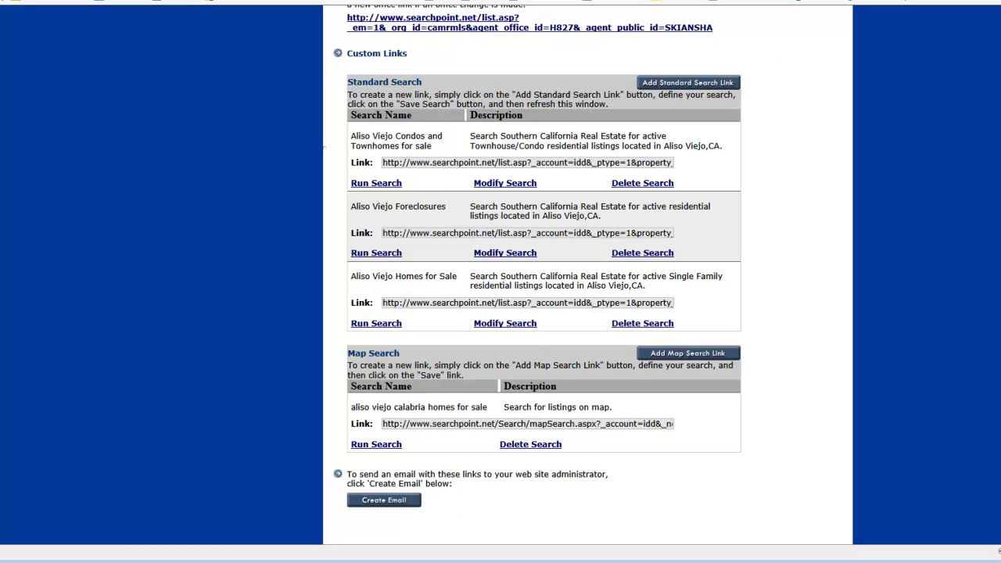
# Step: Refresh the rDesk IDX Links page to list the newly saved search among the standard searches
pyautogui.press('F5')
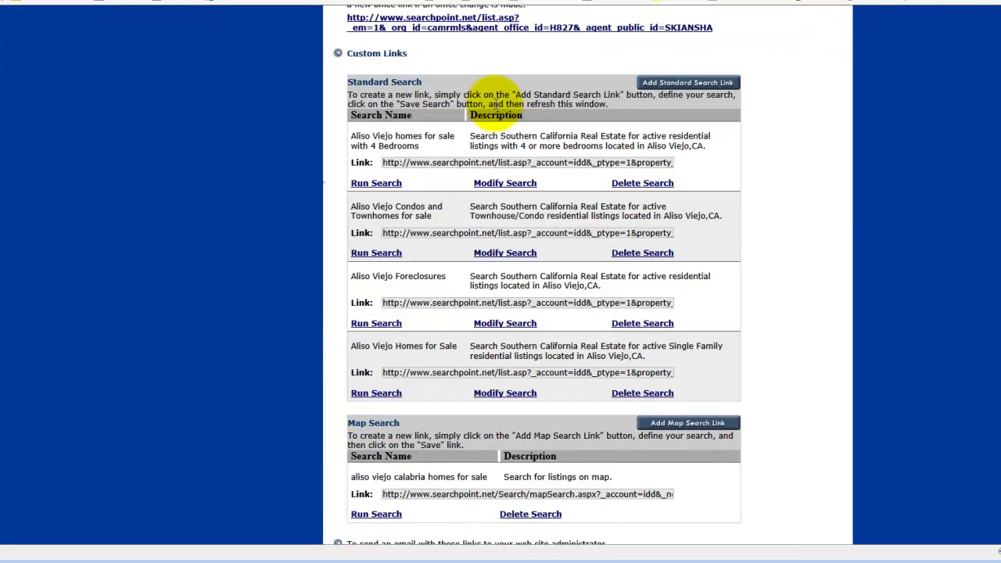
pyautogui.moveTo(422, 150); pyautogui.dragTo(353, 138)
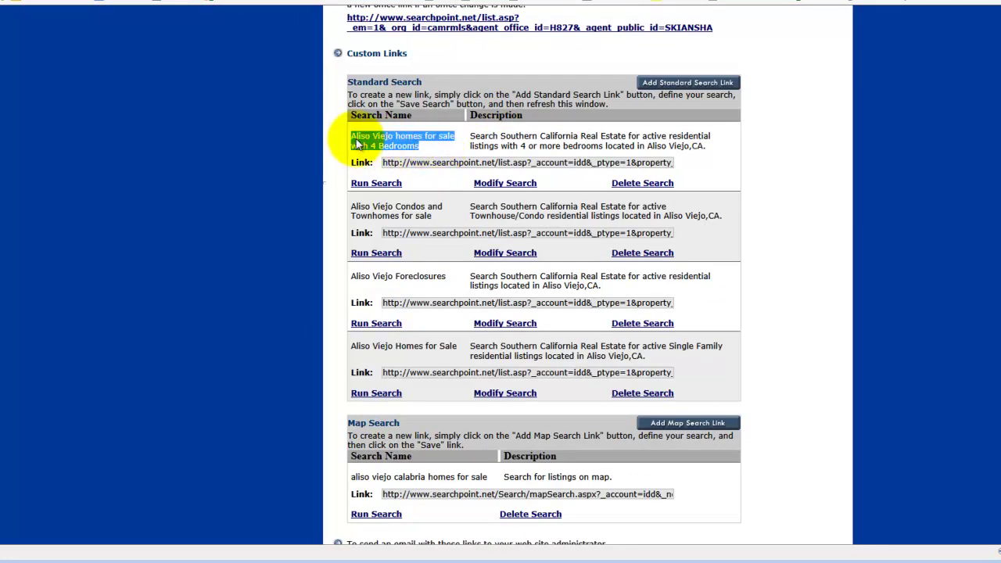
pyautogui.click(405, 171)
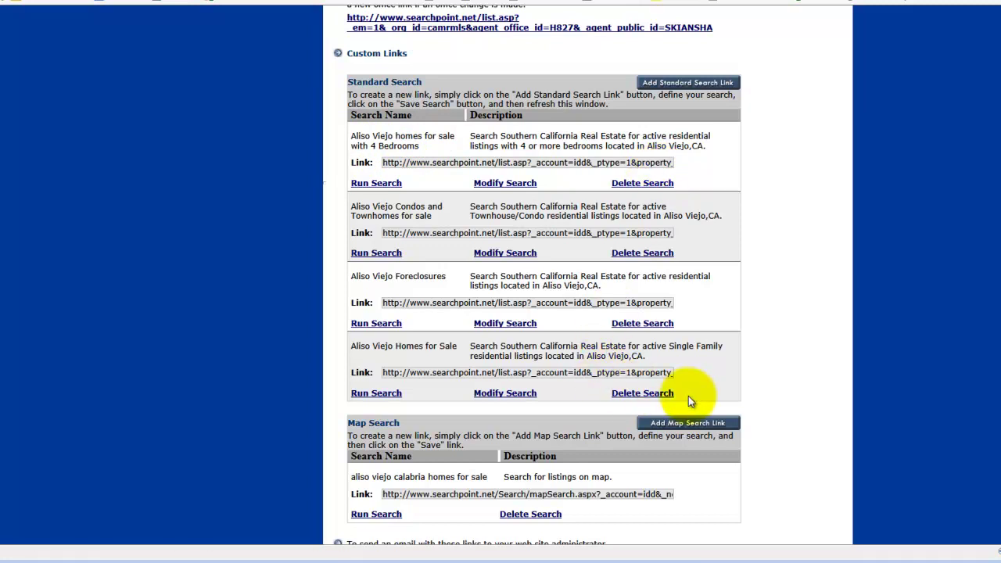
# Step: Copy the entire Standard Search table from the links page and paste it into a Word document
pyautogui.moveTo(690, 395); pyautogui.dragTo(360, 88)
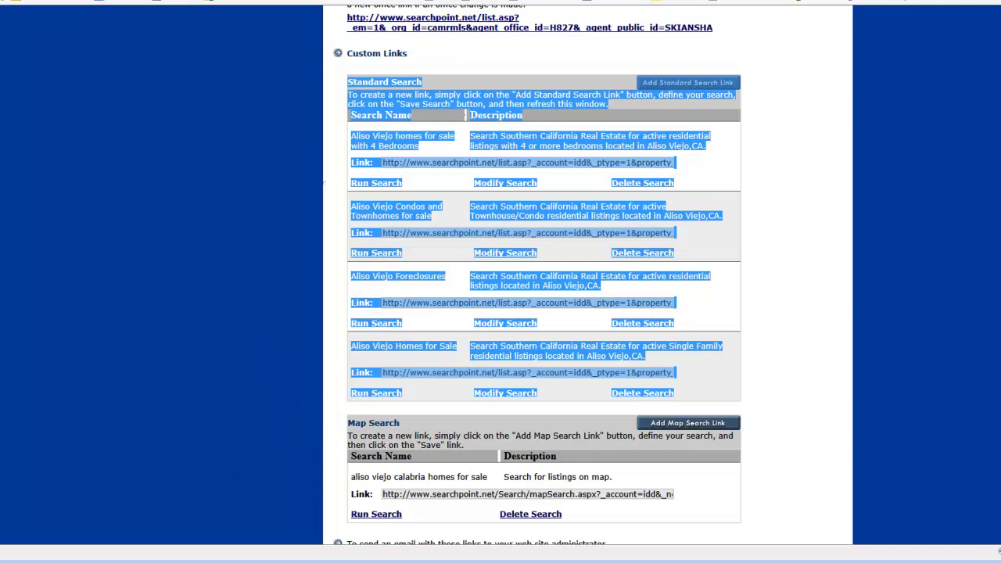
pyautogui.press('super')
pyautogui.click(18, 252)
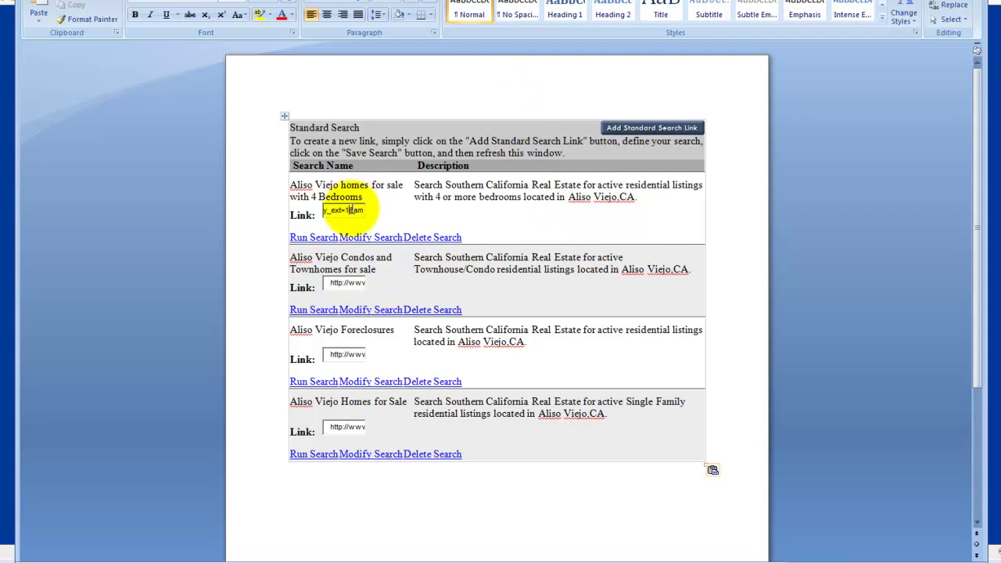
# Step: Copy the link URL of the 4-bedroom homes search and paste it as text below the table
pyautogui.moveTo(327, 210); pyautogui.dragTo(361, 209)
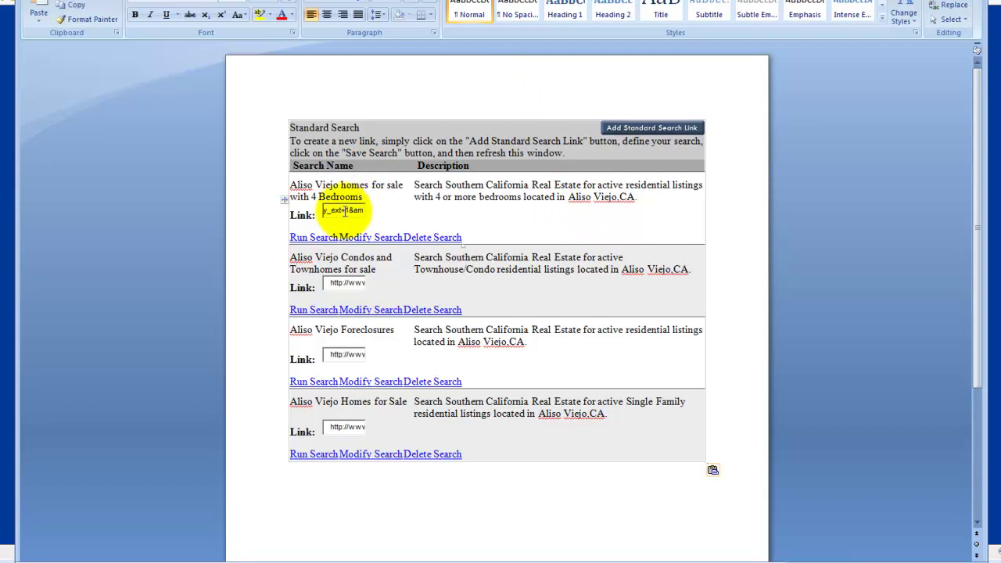
pyautogui.tripleClick(345, 211)
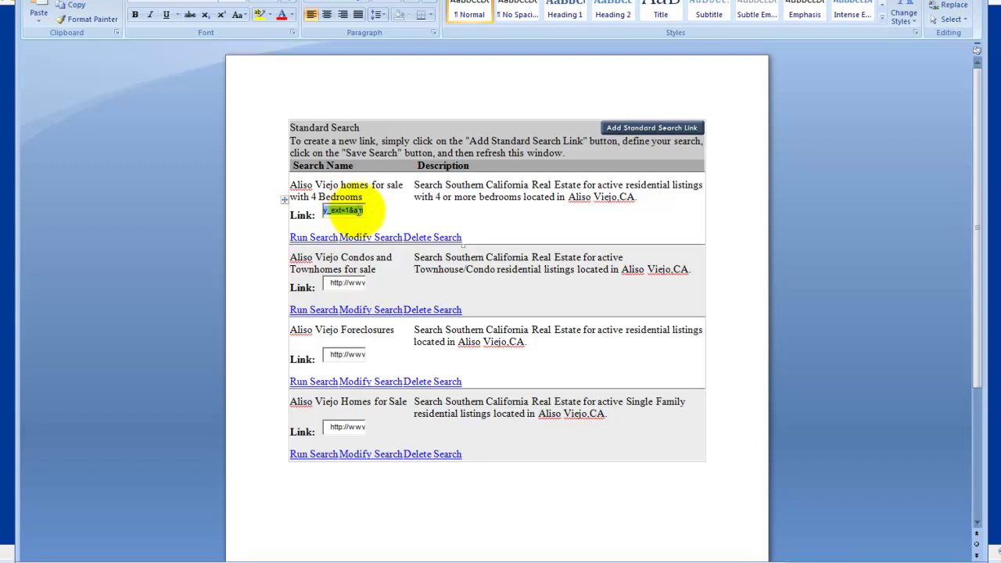
pyautogui.click(494, 514)
pyautogui.hotkey('ctrl', 'v')
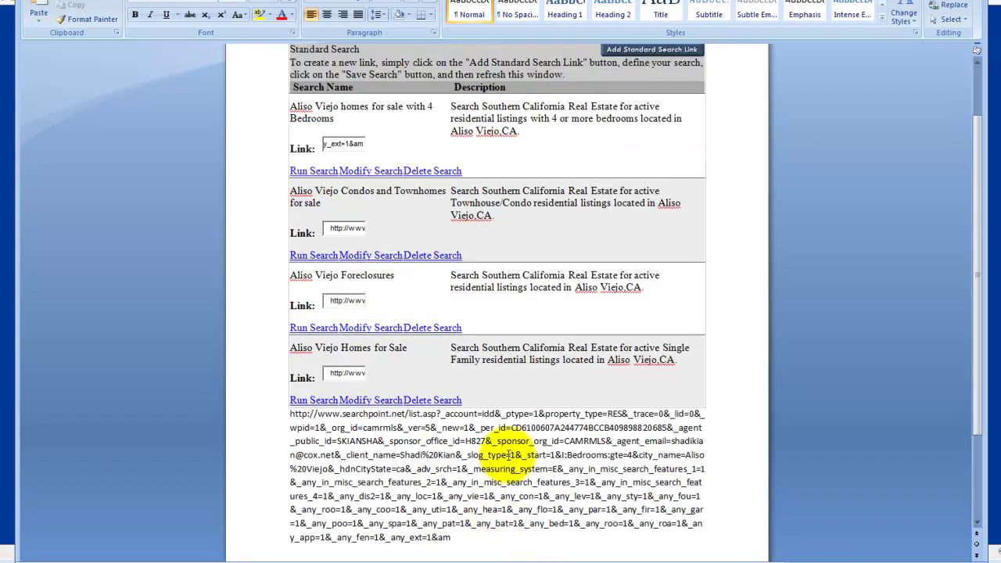
# Step: Delete the pasted URL text below the Standard Search table
pyautogui.moveTo(459, 537); pyautogui.dragTo(268, 417)
pyautogui.press('Delete')
pyautogui.scroll(2, 500, 196)
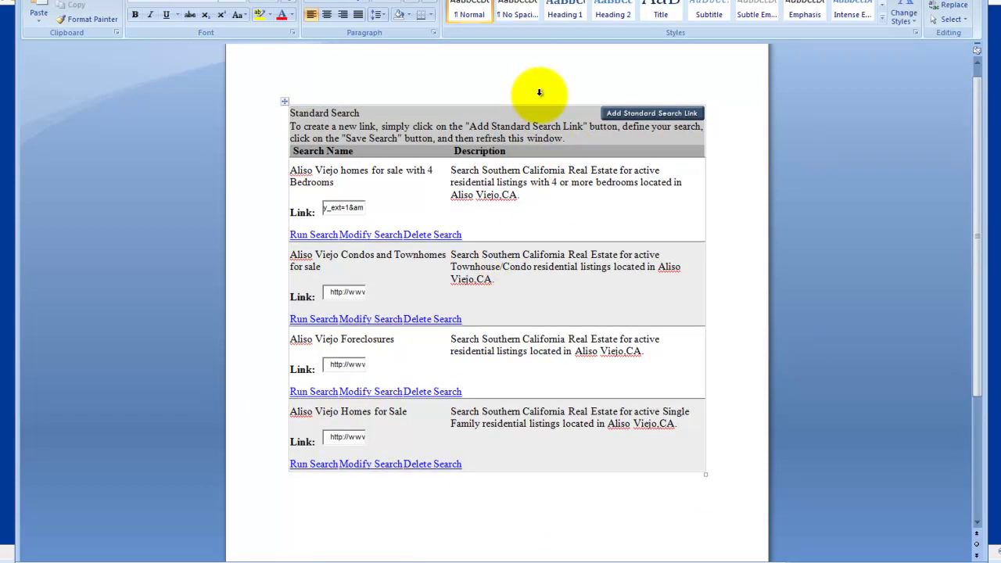
# Step: Switch back to the browser, clear the table selection and return to the start of the rDesk IDX Links page
pyautogui.hotkey('alt', 'Tab')
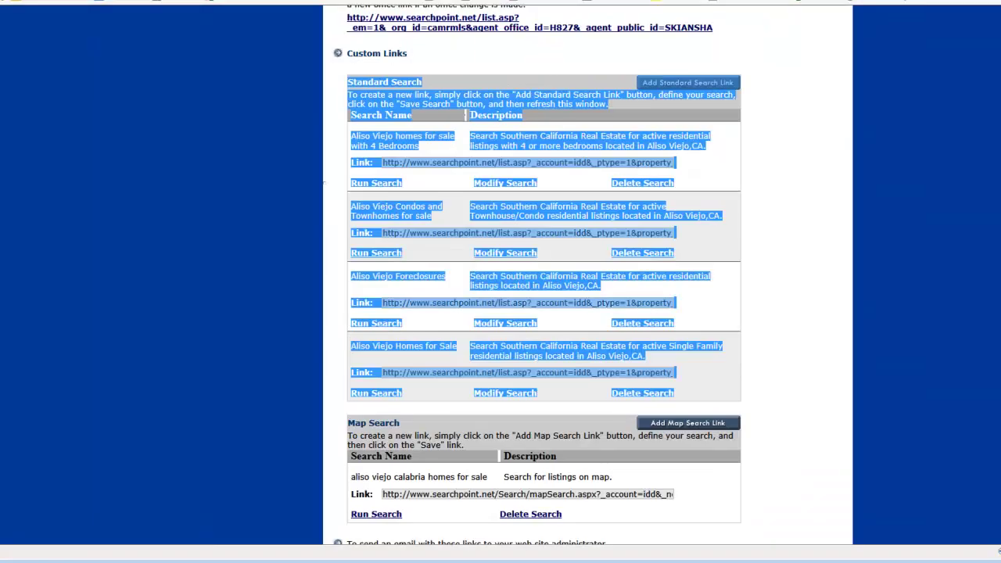
pyautogui.click(568, 49)
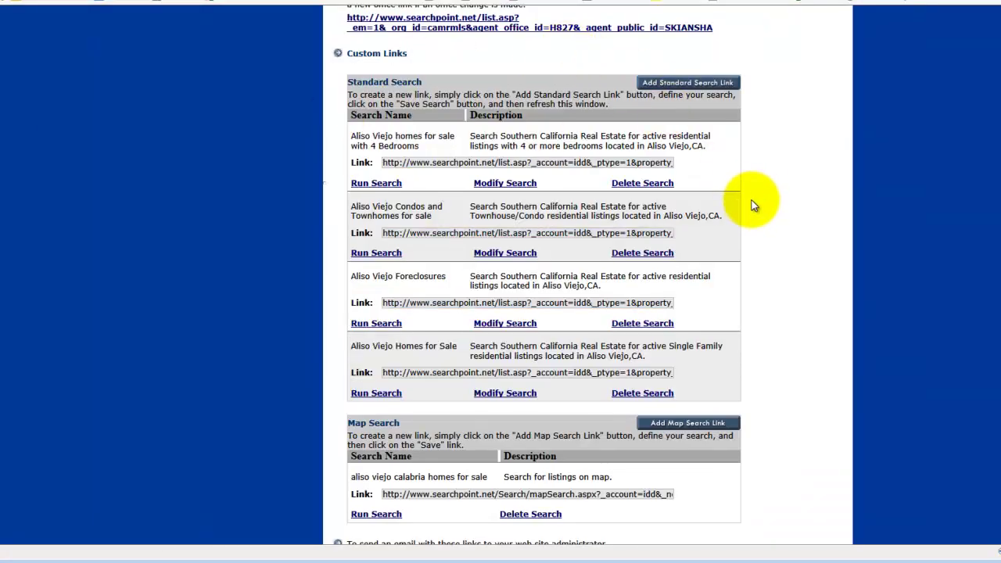
pyautogui.scroll(4, 764, 196)
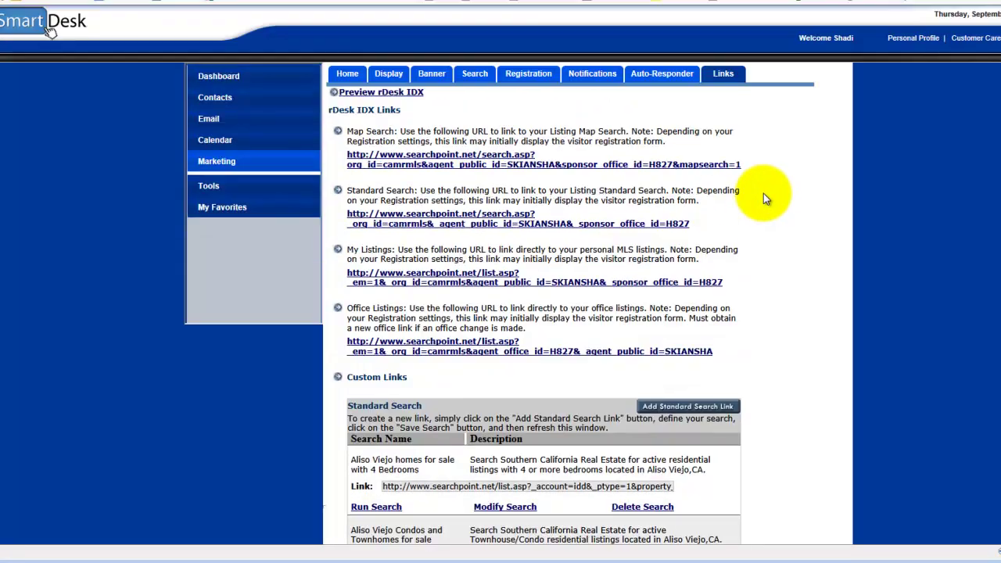